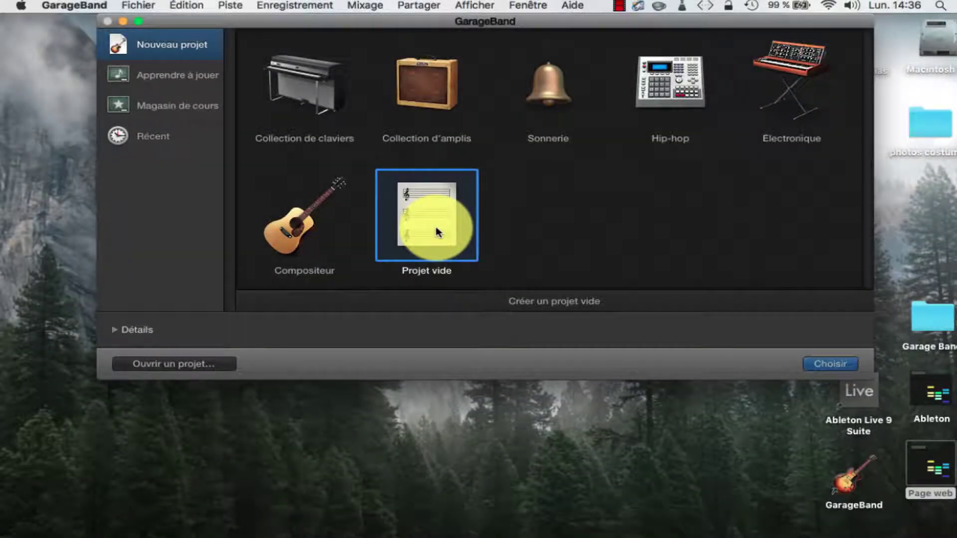
Create an empty project with a software instrument track and assign it the SoCal drum kit.
double_click(436, 232)
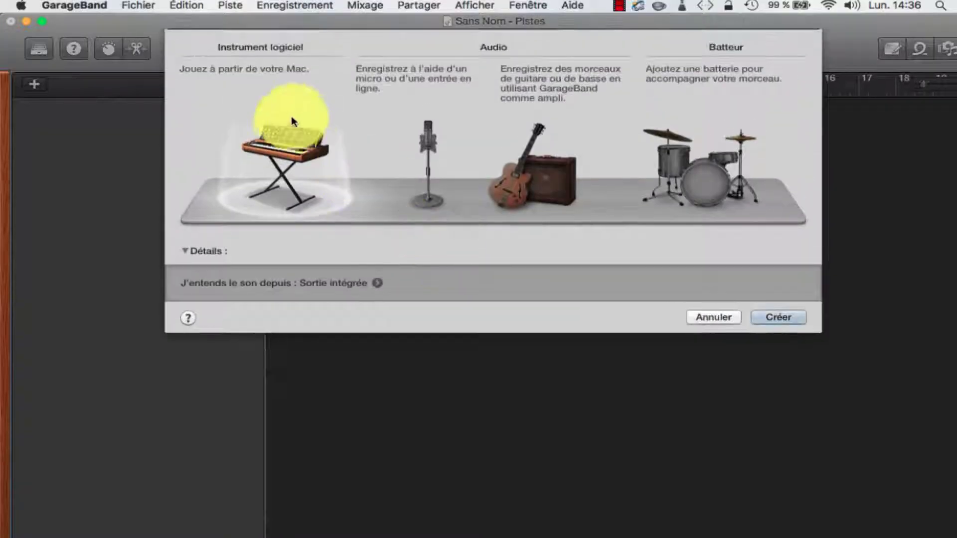
double_click(288, 146)
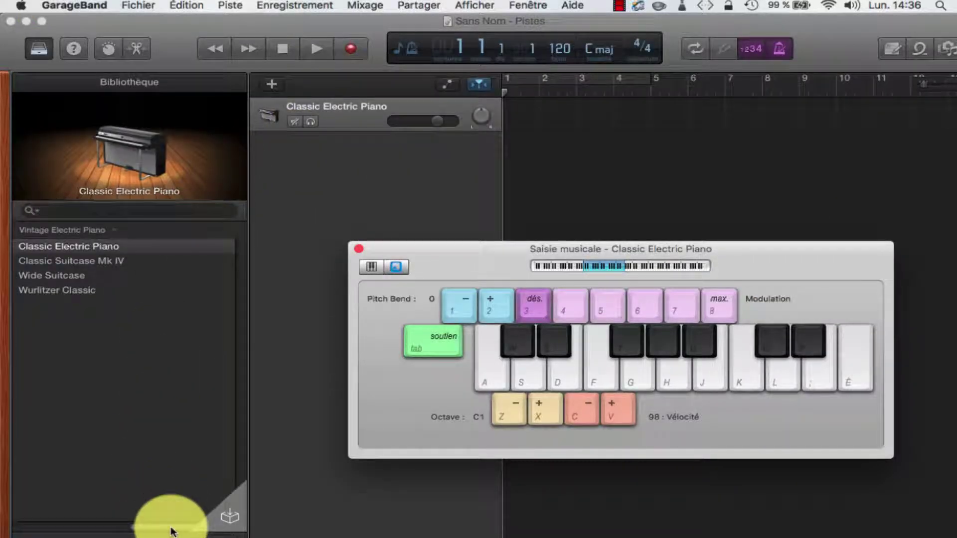
left_click_drag(174, 529, 22, 528)
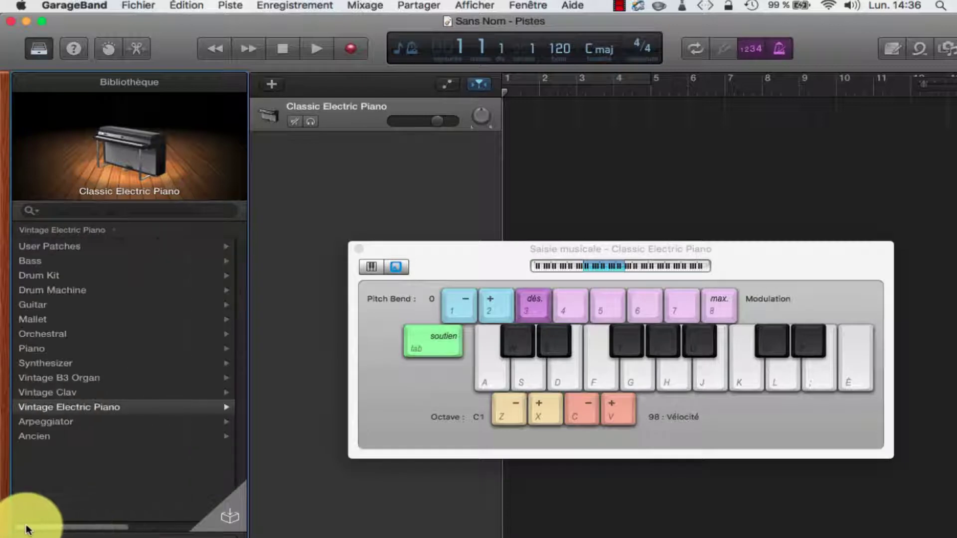
left_click(44, 275)
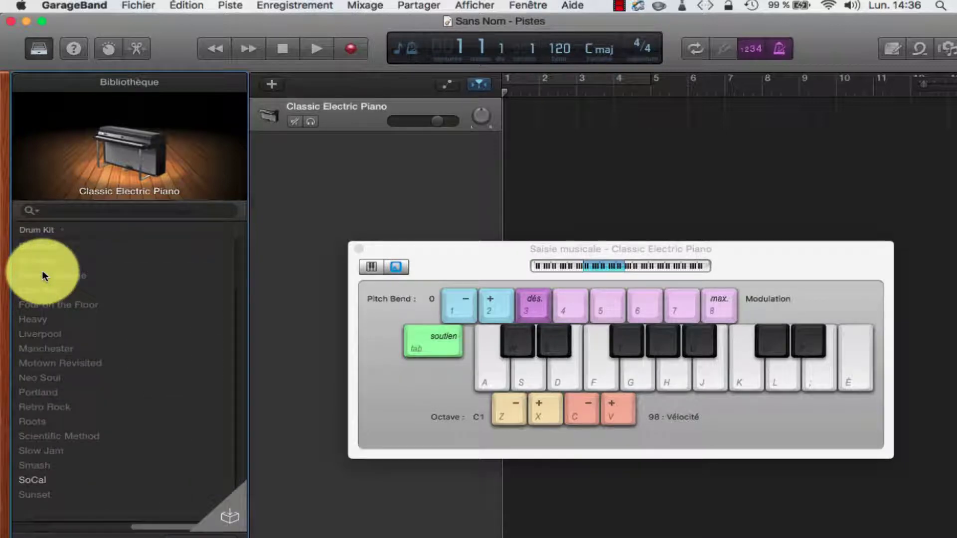
left_click(34, 480)
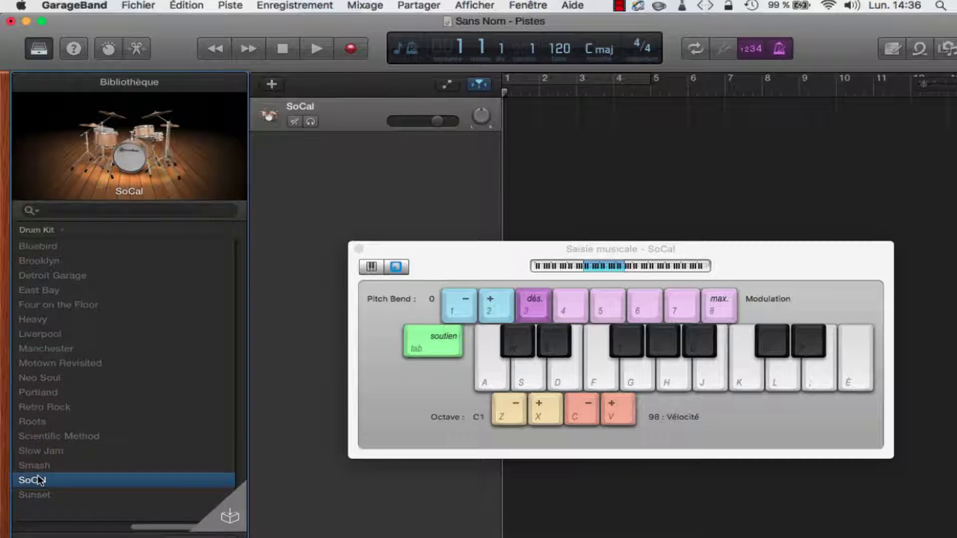
Audition the SoCal kit's sounds with musical typing, including the kick on note Do and the snare on note Ré.
key("a")
key("s")
key("f")
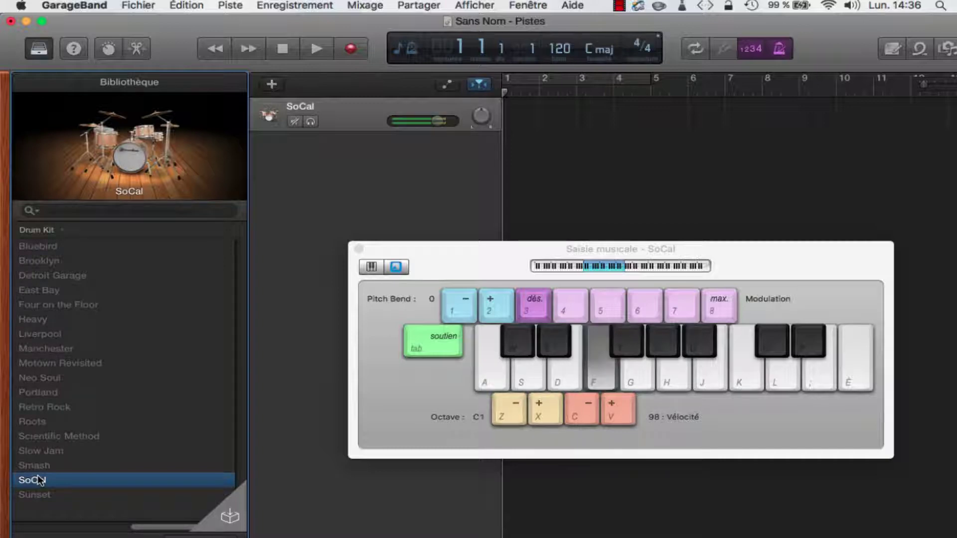
key("d")
key("s")
key("a")
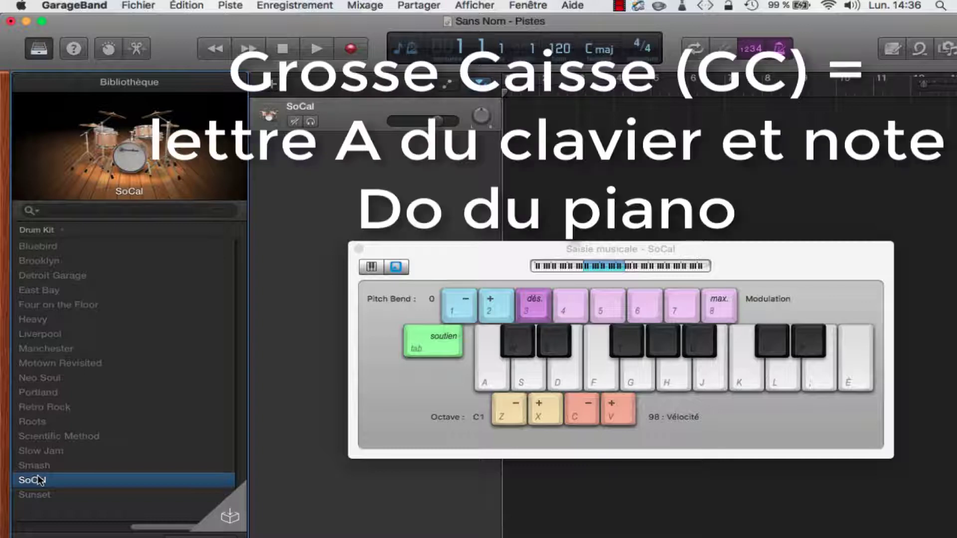
key("a")
key("a")
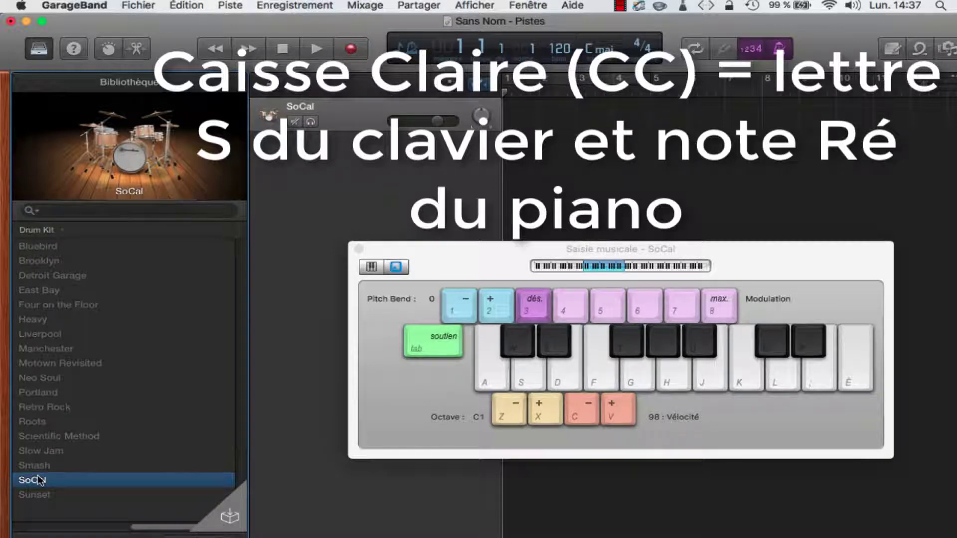
key("s")
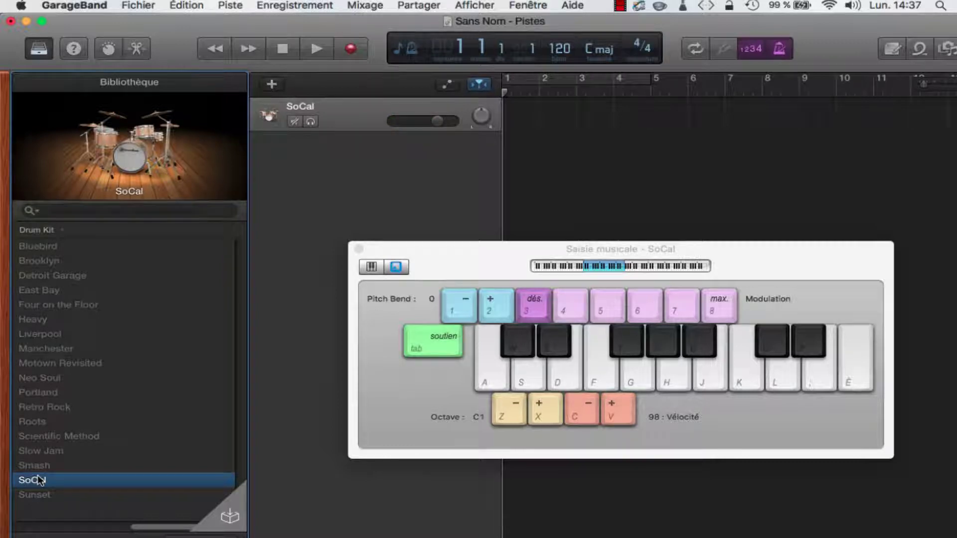
key("y")
key("a")
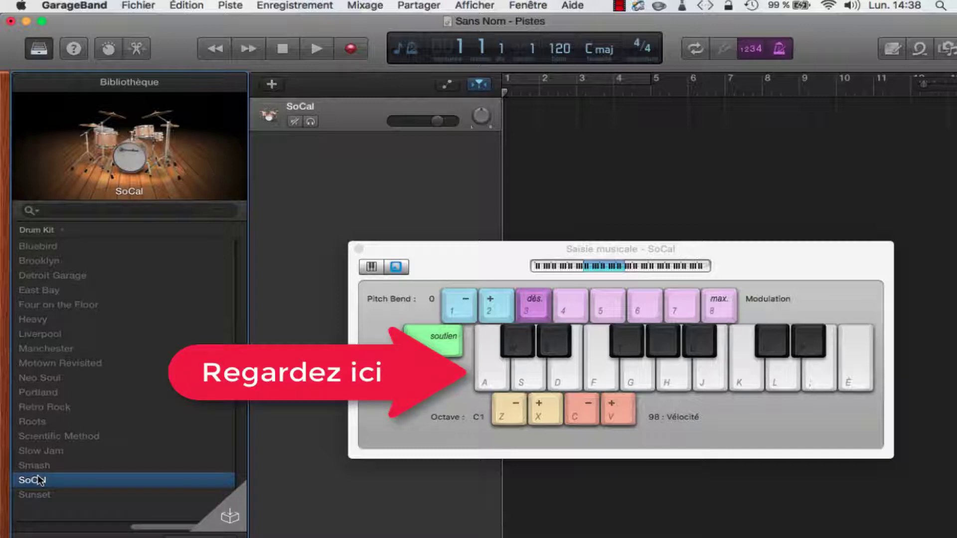
Rehearse an alternating kick and snare beat on the SoCal kit without recording.
key("a")
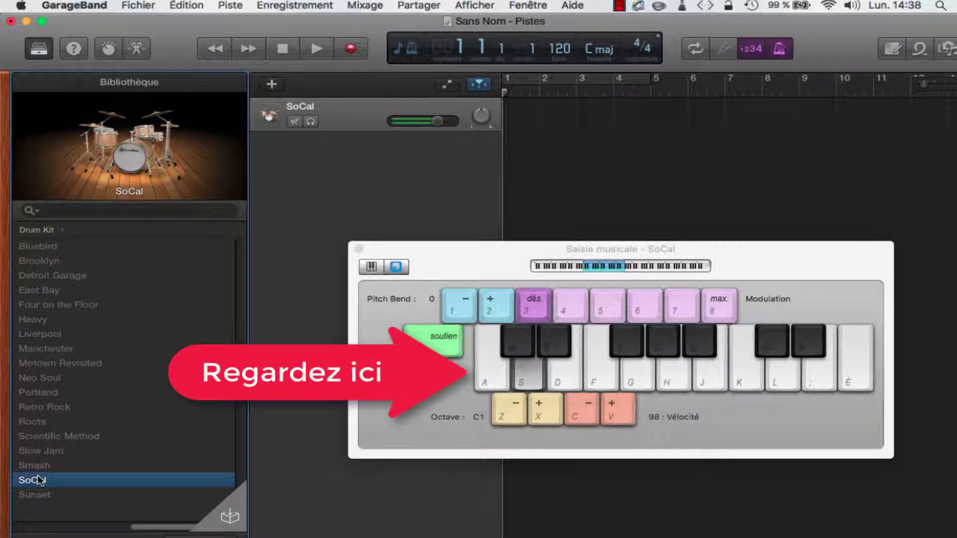
key("a")
key("a")
key("a")
key("s")
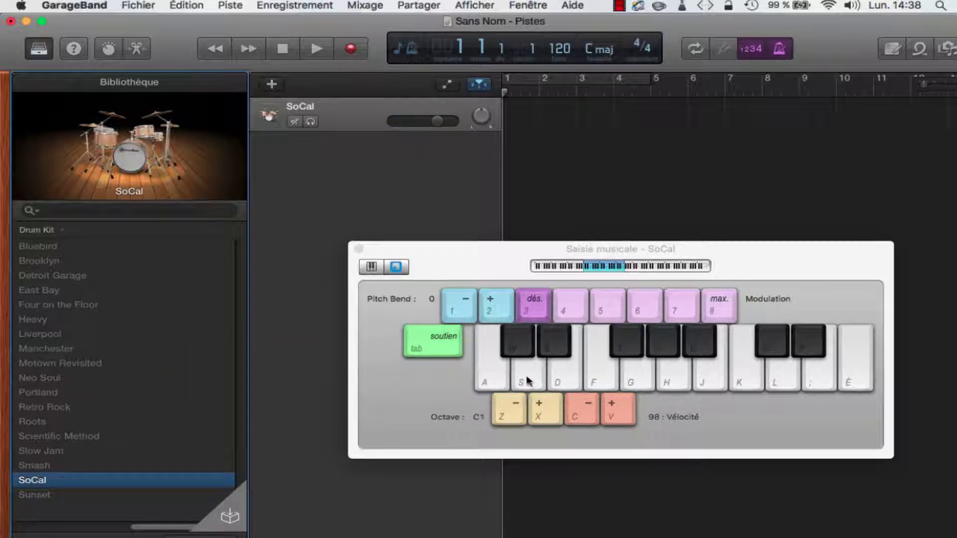
key("a")
key("a")
key("s")
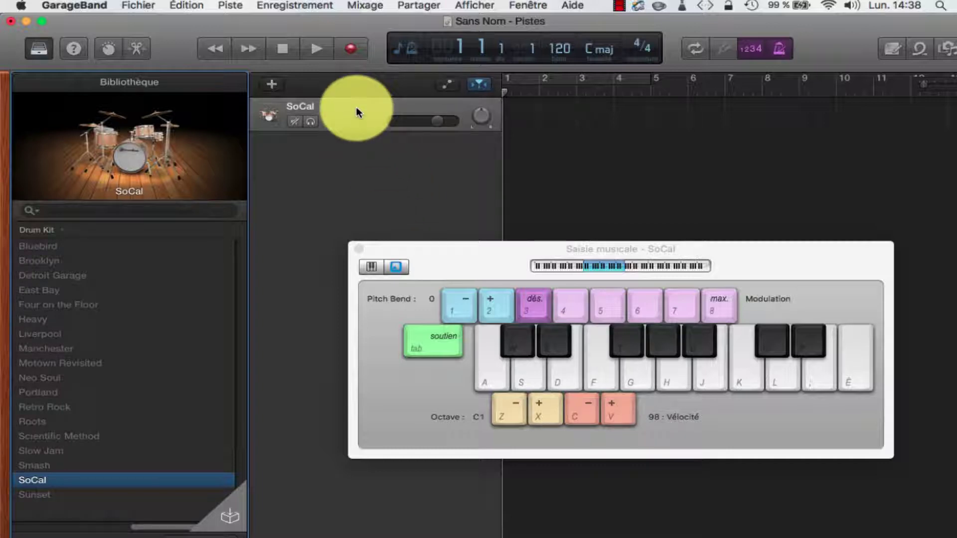
Record a two-bar pattern alternating kick and snare on the SoCal track, then stop the recording.
left_click(353, 49)
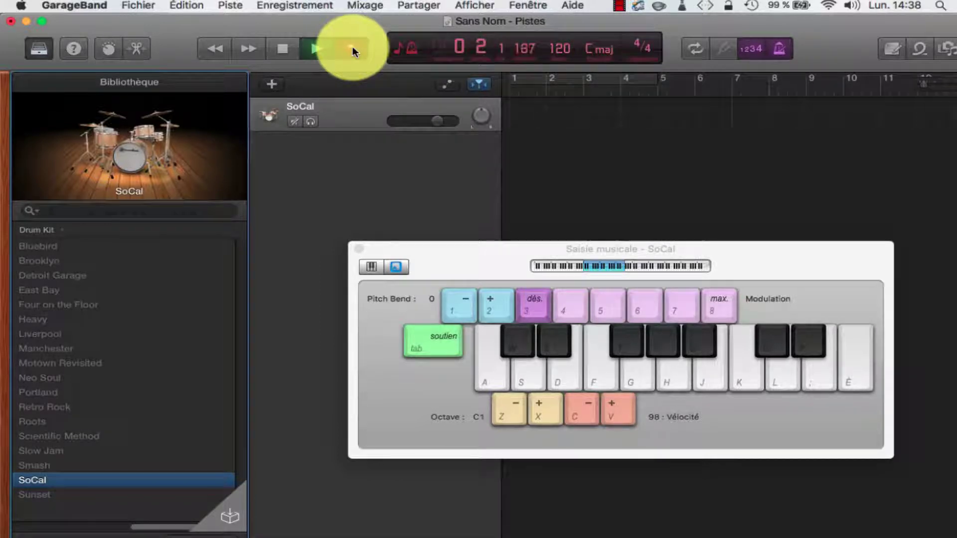
key("a")
key("s")
key("a")
key("s")
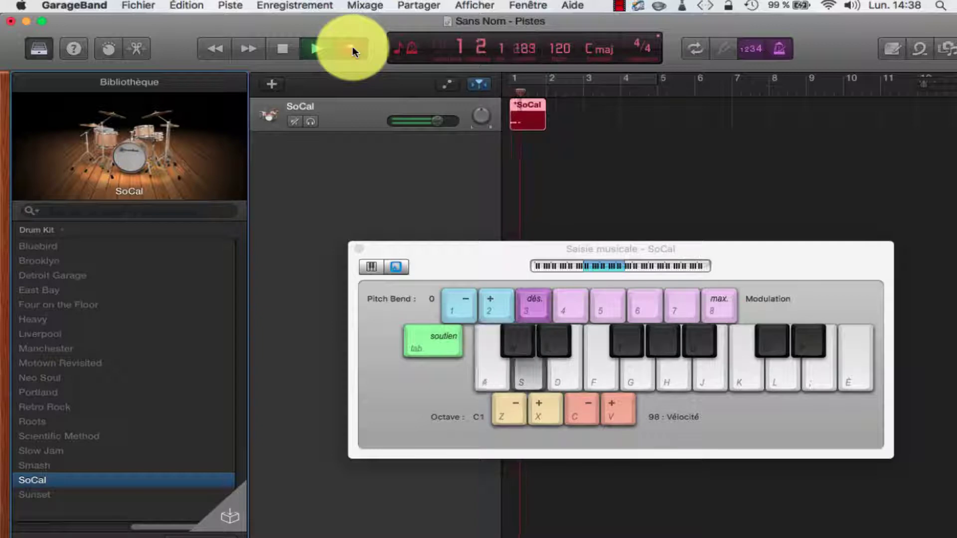
key("a")
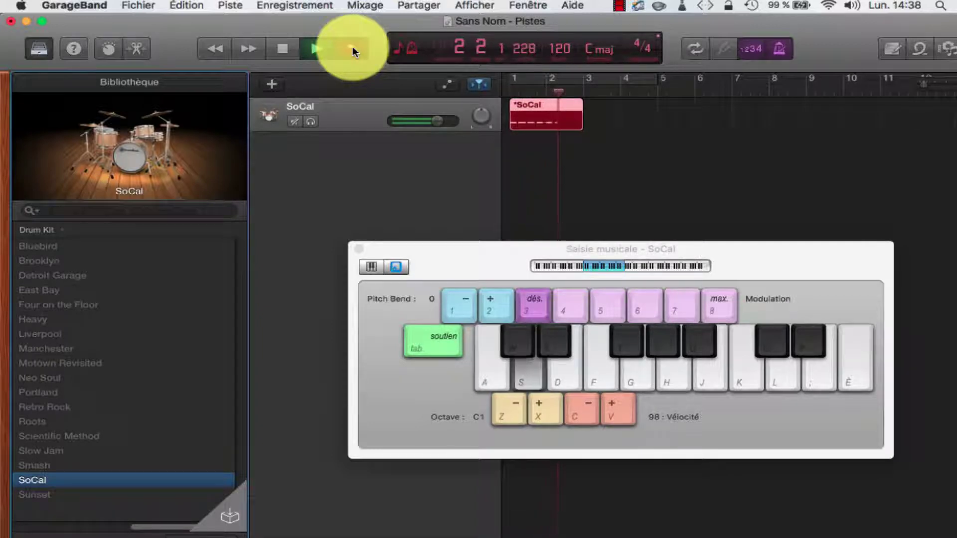
key("a")
key("s")
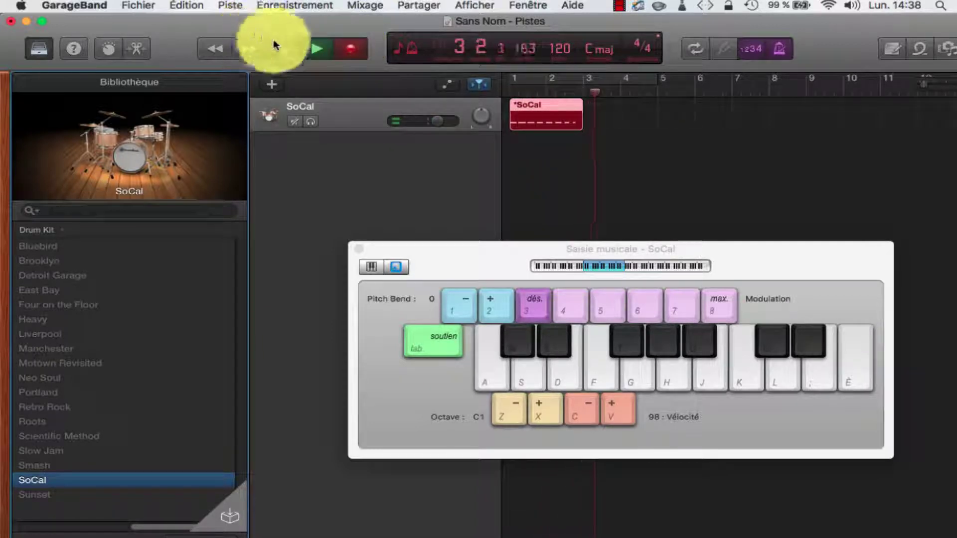
left_click(284, 48)
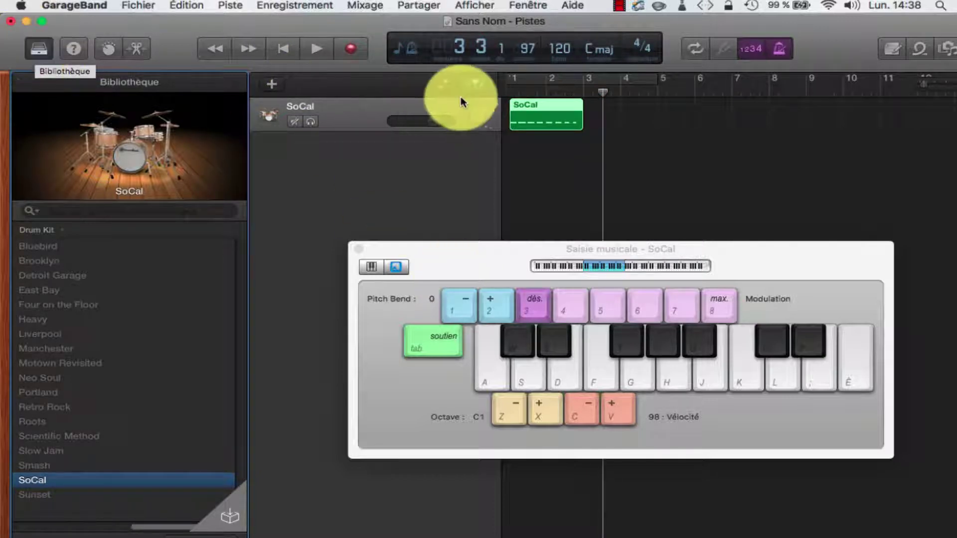
Open the recorded region in an enlarged note editor, and close the musical typing window and the library.
left_click(133, 48)
left_click_drag(463, 249, 460, 152)
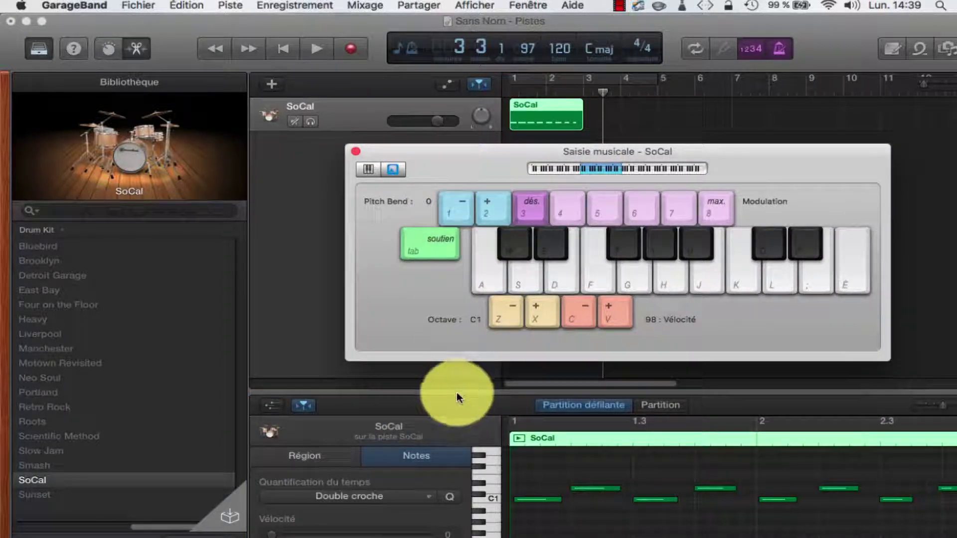
left_click_drag(455, 385, 451, 350)
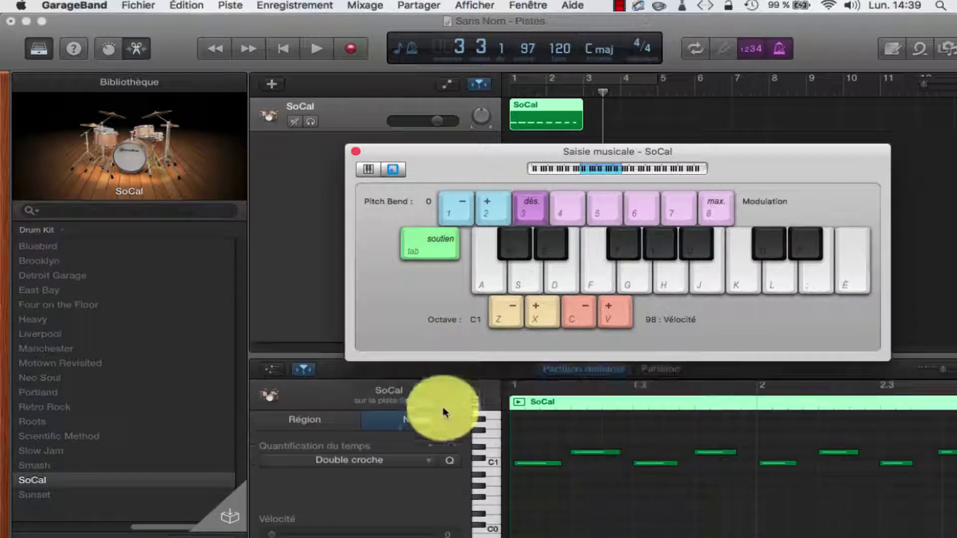
left_click(355, 151)
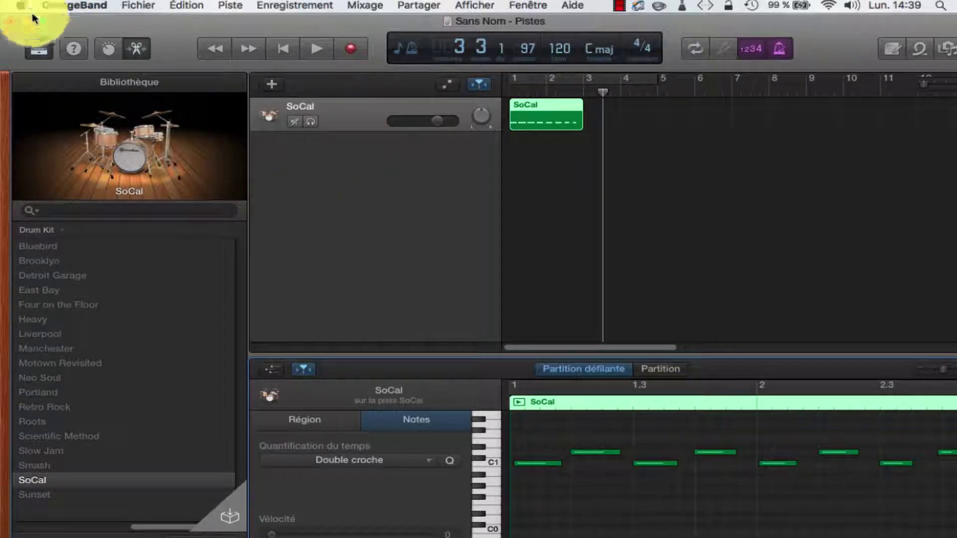
left_click(43, 46)
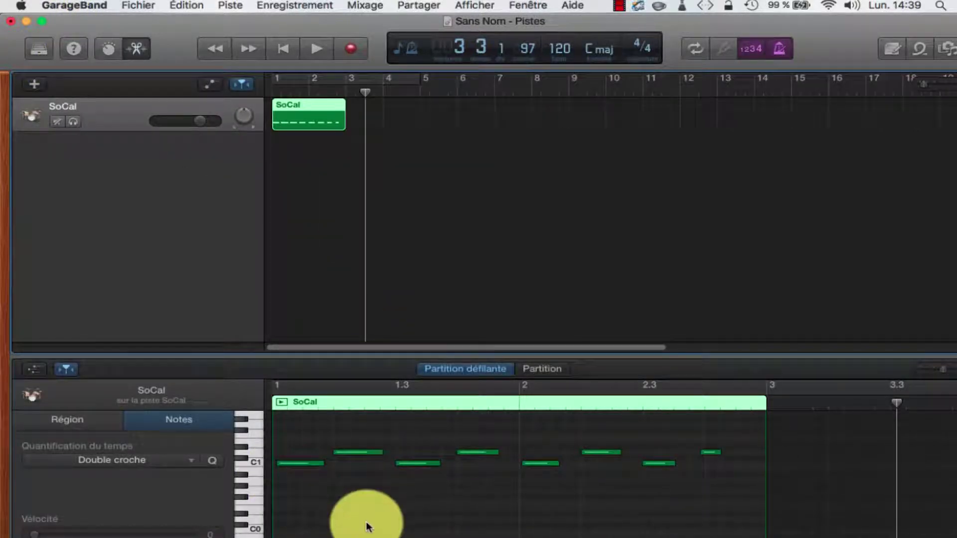
Align the first kick note with the start of bar 1 and quantize all eight notes to Double croche.
left_click_drag(310, 466, 308, 463)
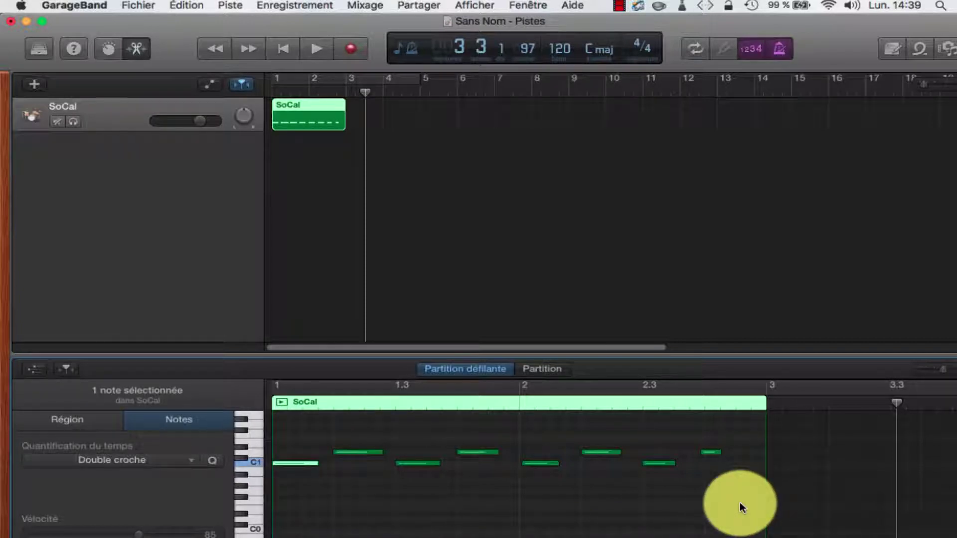
left_click_drag(740, 501, 295, 440)
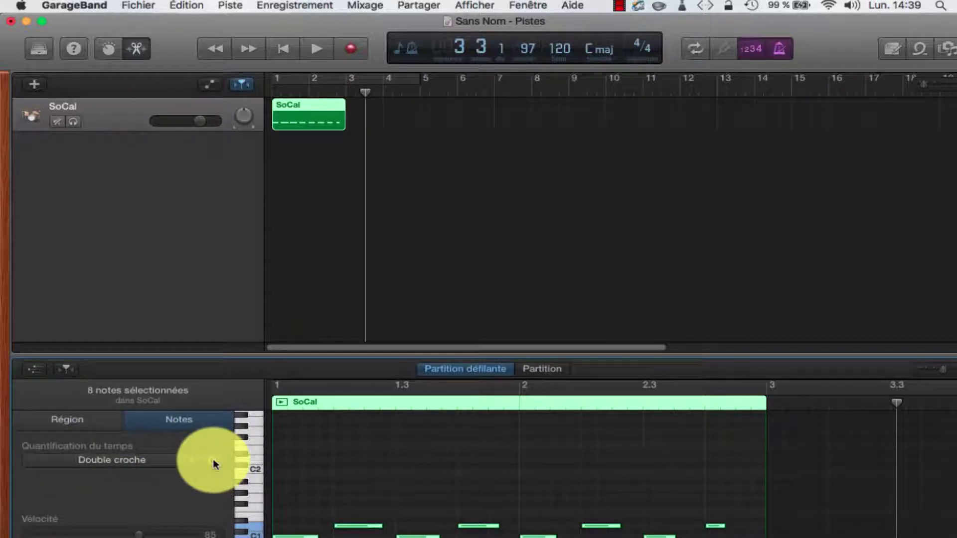
Turn on the cycle area and lengthen the kick and snare notes so that each fills one beat.
left_click(809, 387)
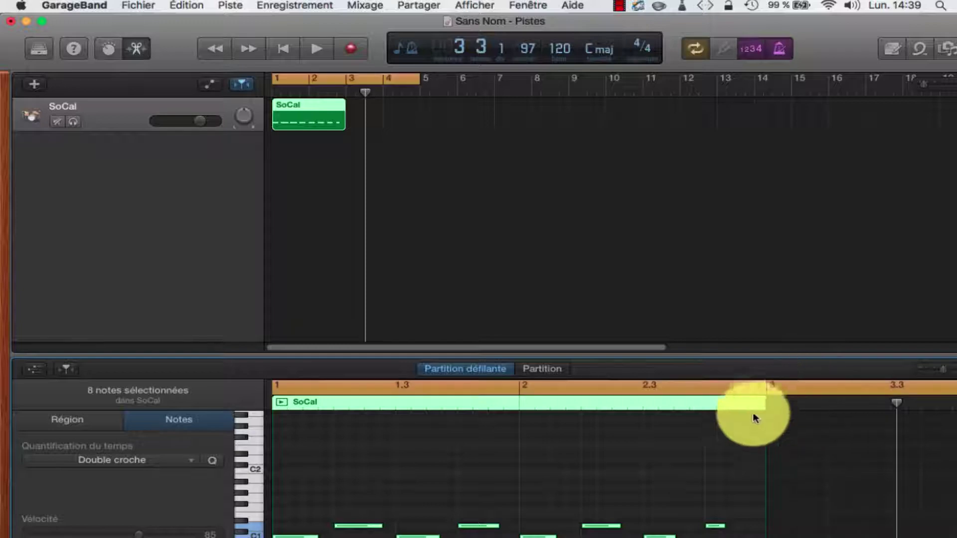
scroll(698, 449, "down", 2)
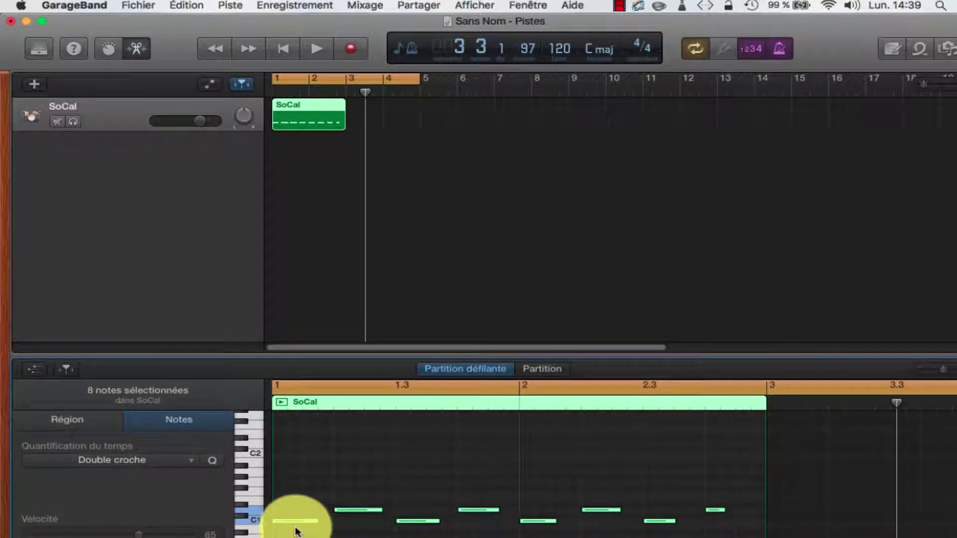
left_click_drag(720, 509, 733, 512)
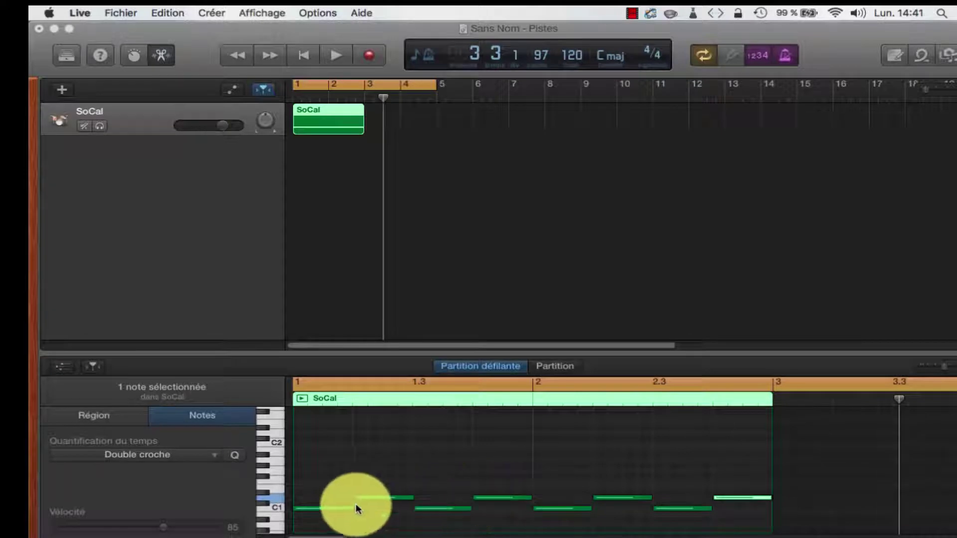
left_click(327, 508)
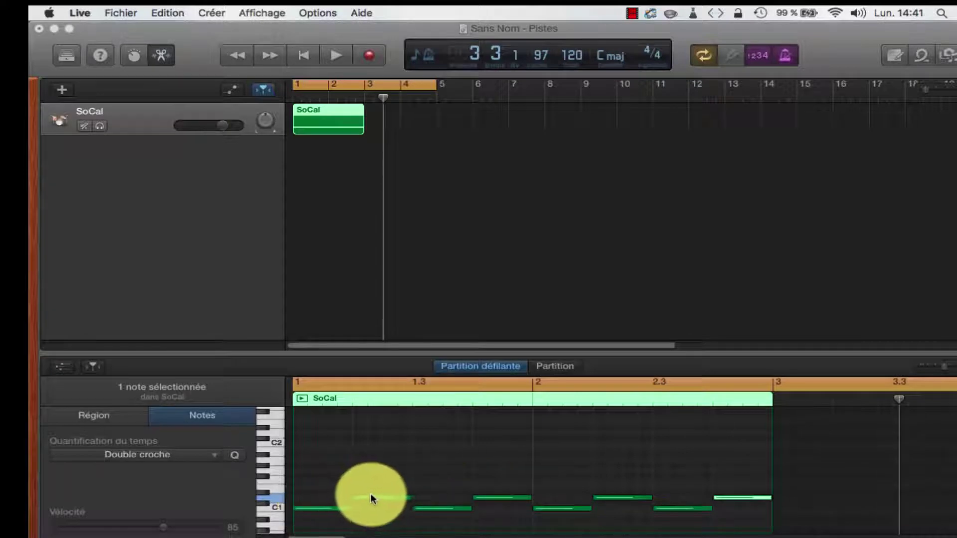
left_click(490, 498)
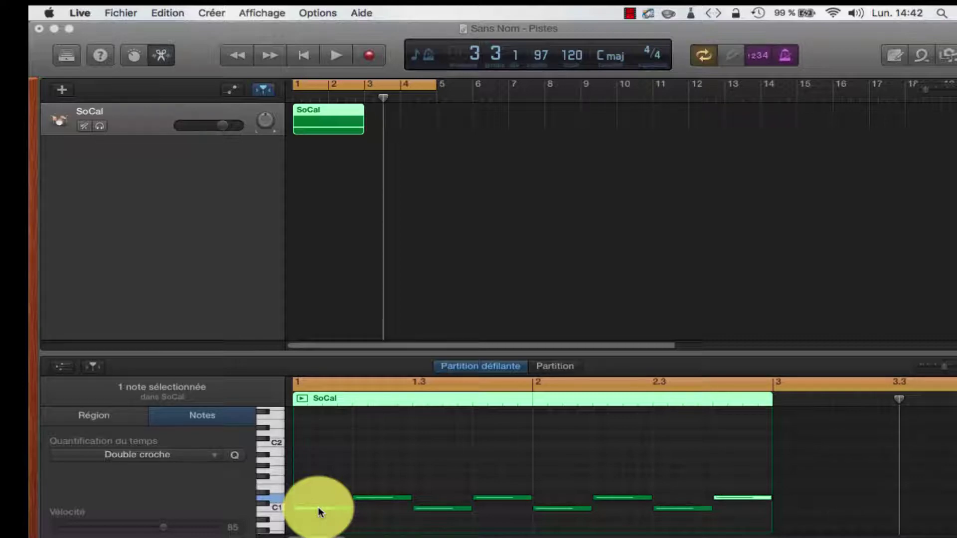
Add a second software instrument track, assign it the SoCal drum kit, and hide the library.
left_click(62, 90)
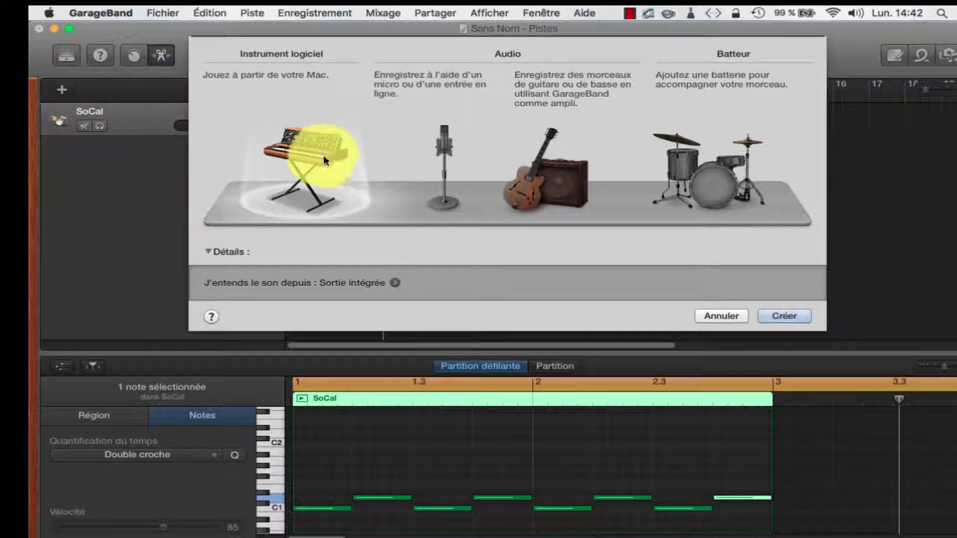
double_click(309, 147)
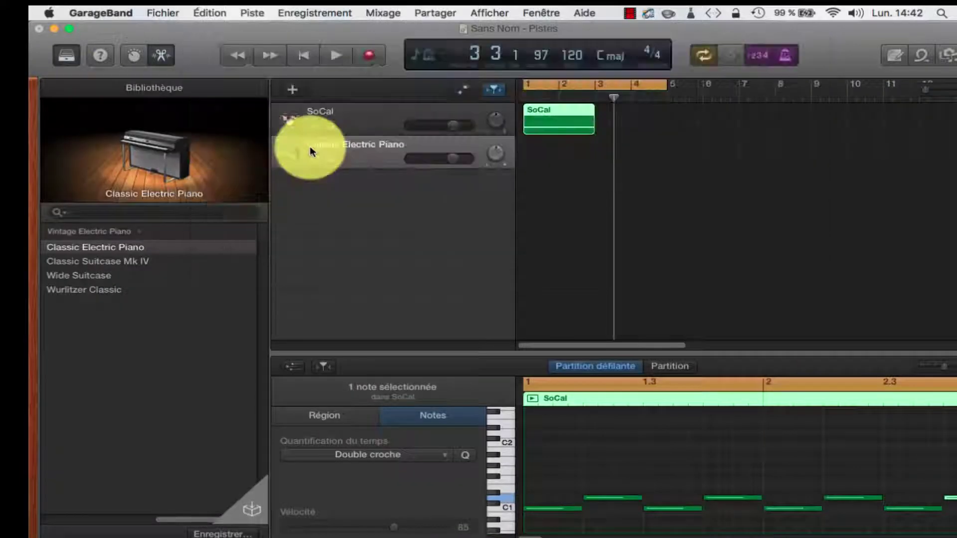
left_click_drag(187, 521, 40, 516)
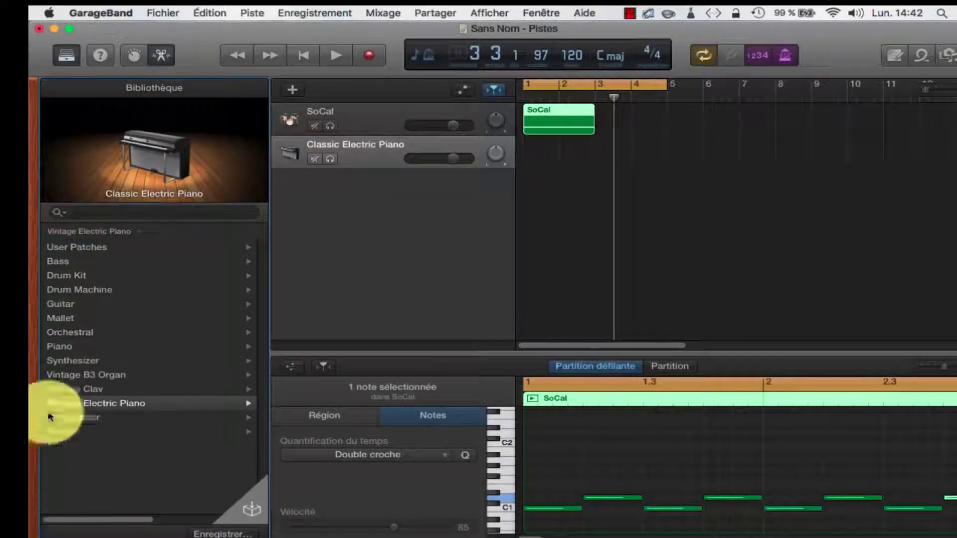
left_click(63, 280)
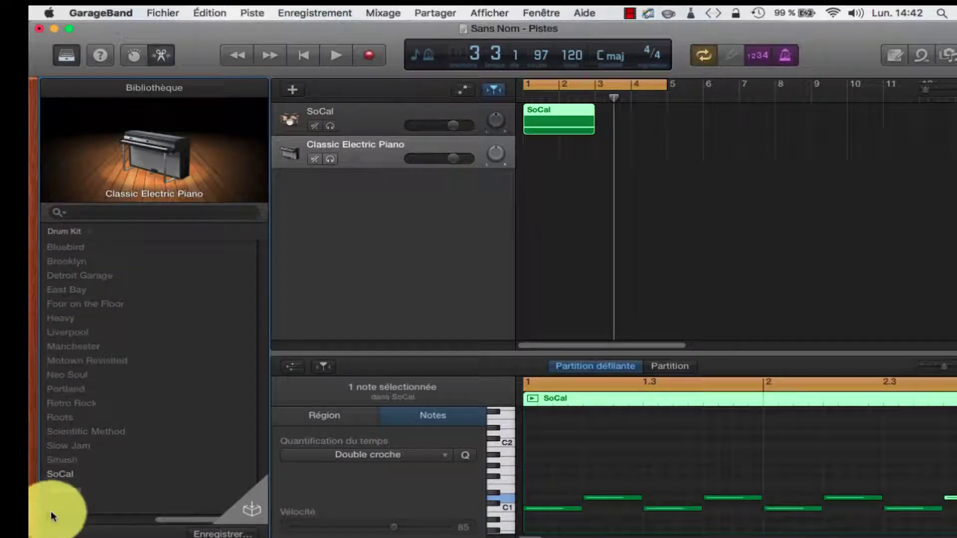
left_click(60, 475)
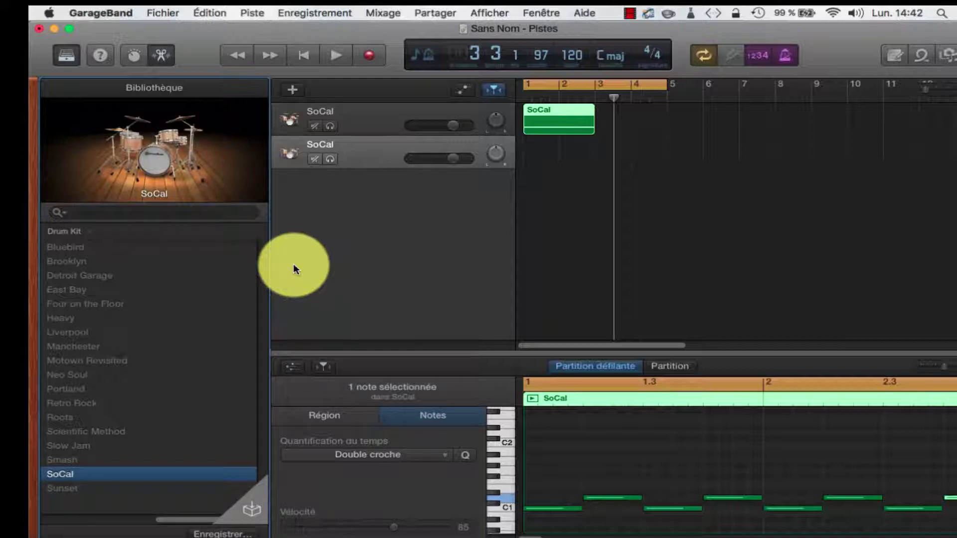
key("y")
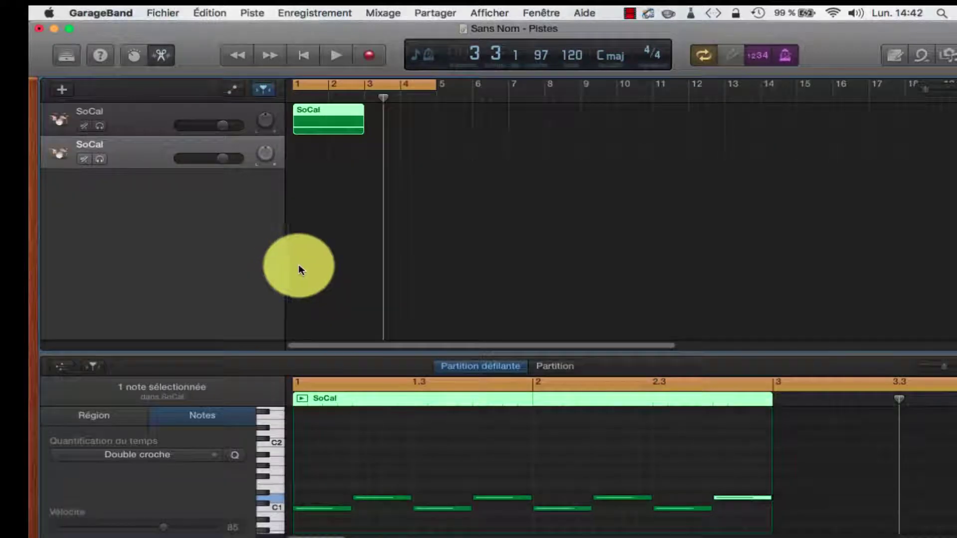
key("y")
key("y")
key("y")
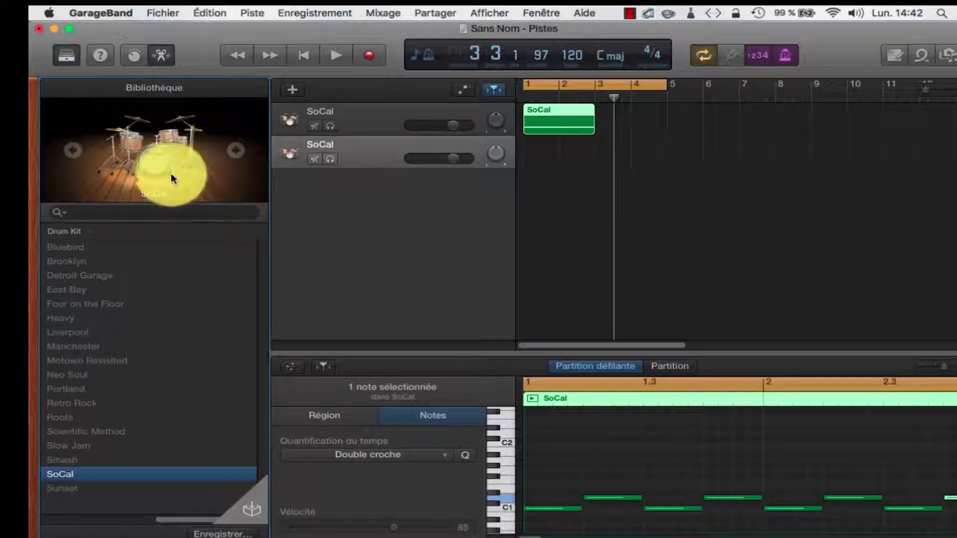
Show the musical typing window, move it clear of the track list, and select the second SoCal track.
left_click(541, 13)
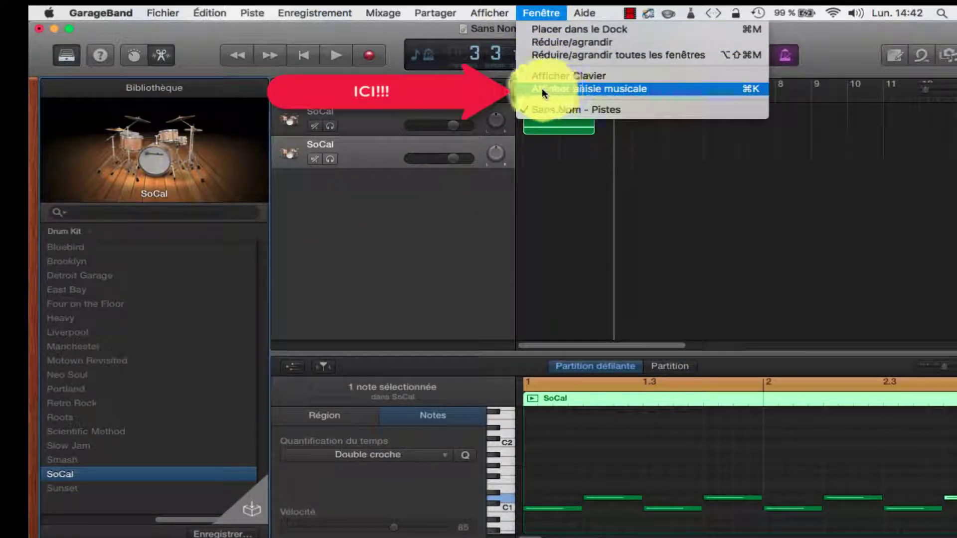
left_click(578, 89)
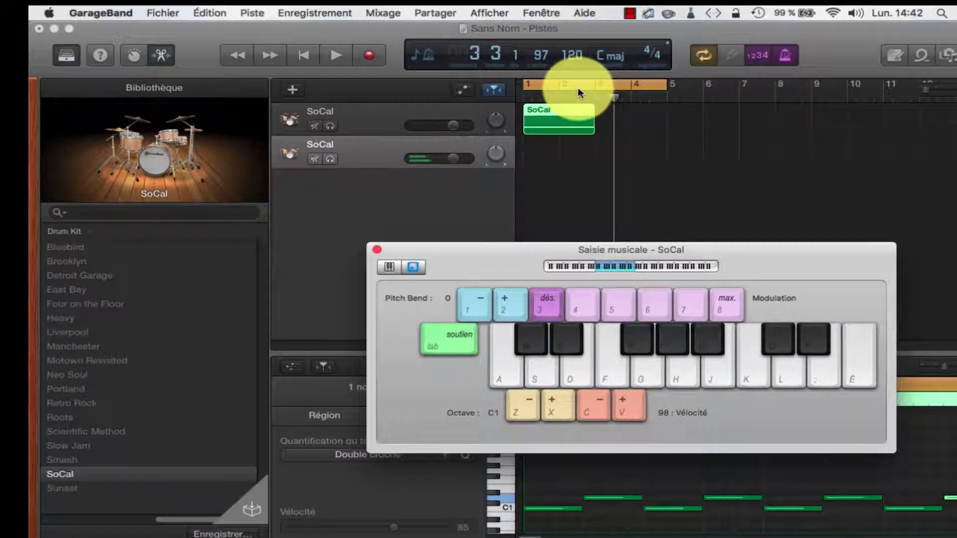
left_click_drag(468, 264, 493, 307)
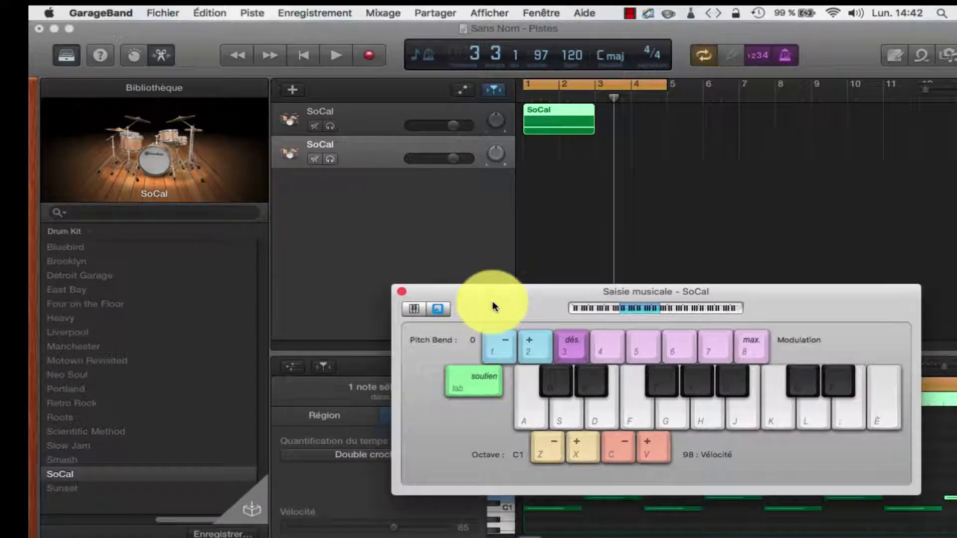
left_click(356, 154)
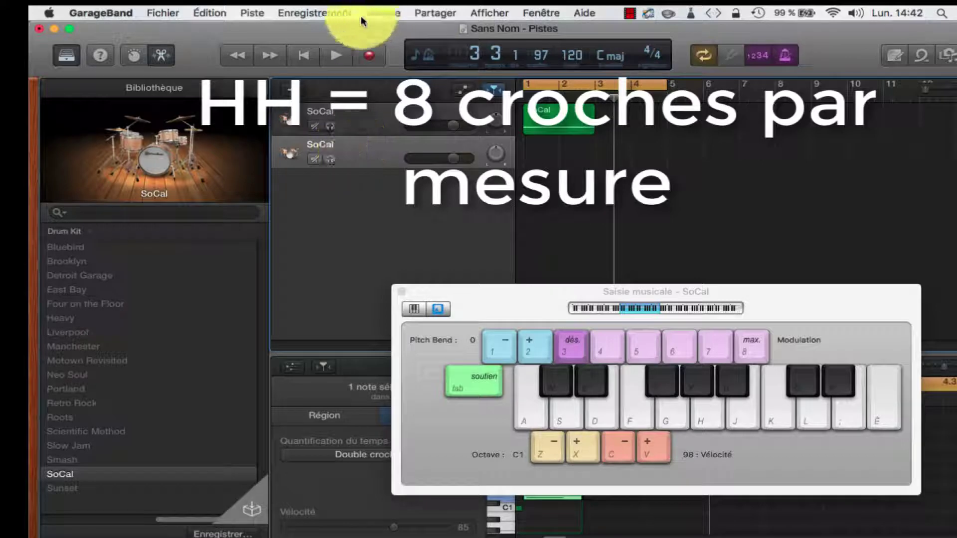
Record two bars of closed hi-hat on the second SoCal track, playing eight eighth notes per bar.
left_click(369, 56)
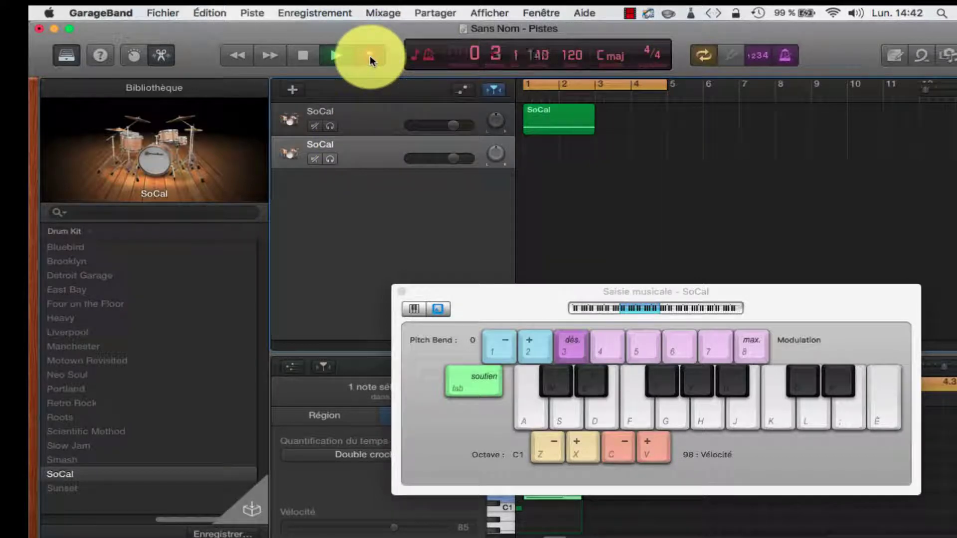
key("y")
key("y")
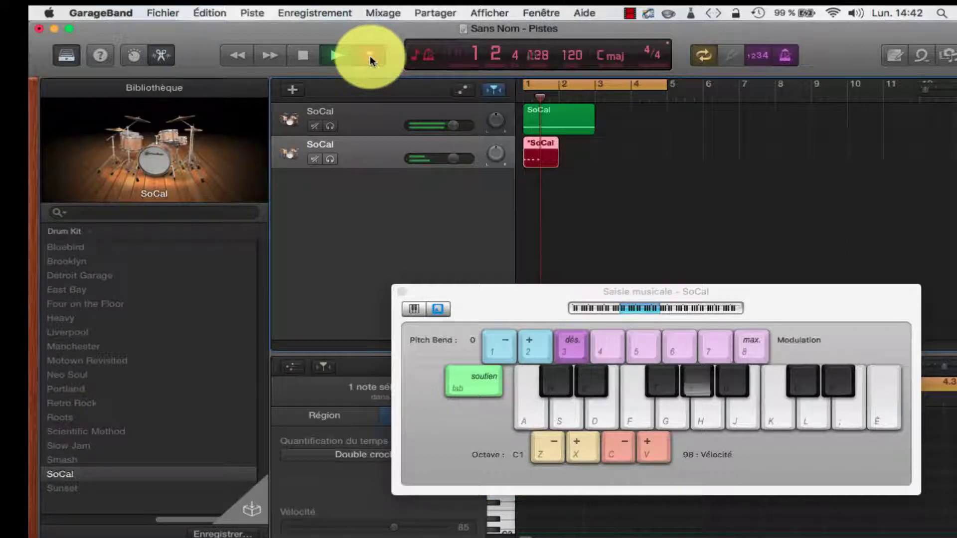
key("y")
key("y")
key("y")
key("y")
key("y")
key("y")
key("y")
key("y")
key("y")
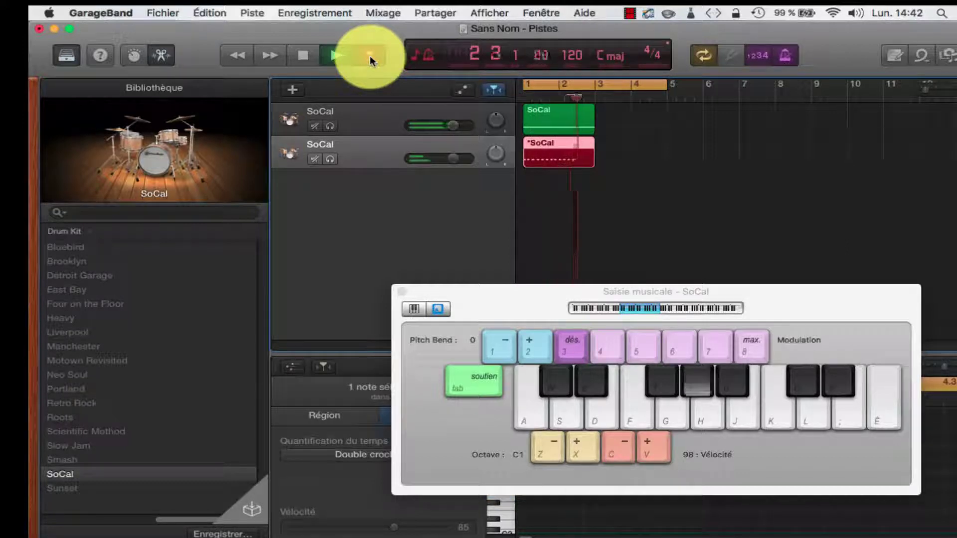
left_click(304, 52)
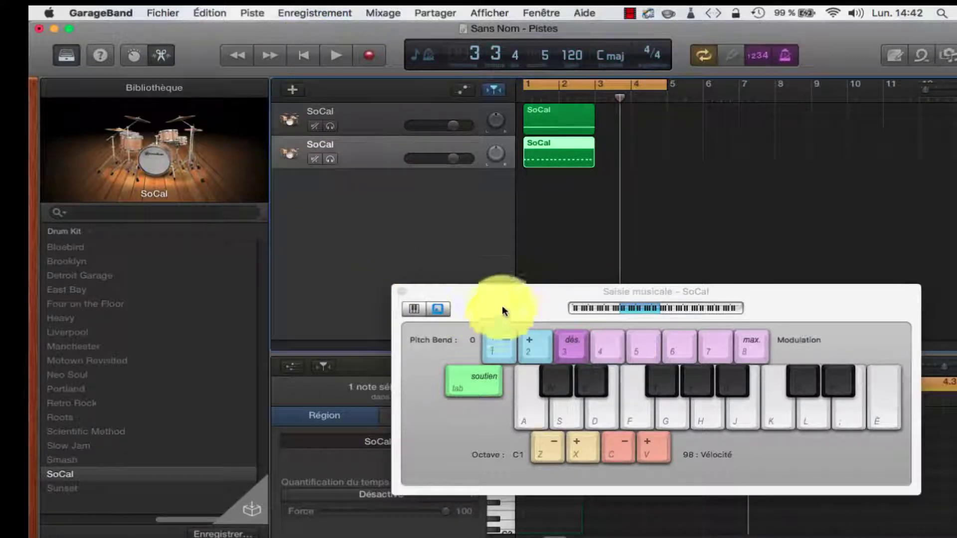
Hide the library, open the recorded hi-hat region in the note editor, and move the musical typing window off the notes.
left_click_drag(493, 294, 424, 175)
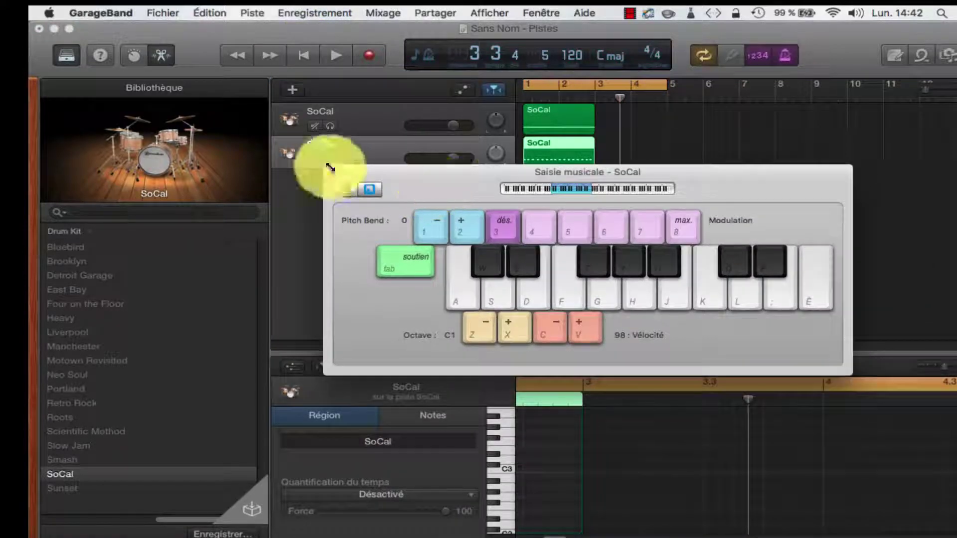
double_click(555, 149)
left_click(67, 55)
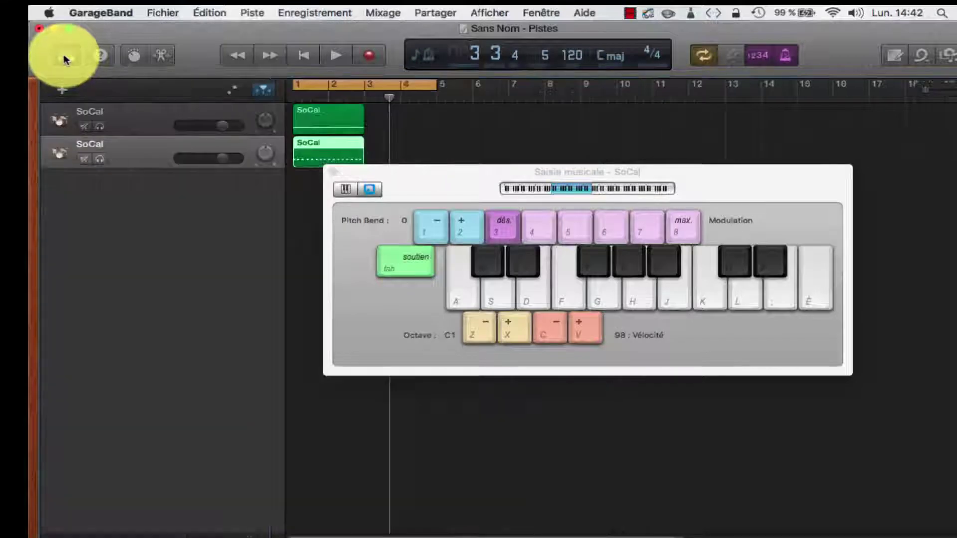
double_click(338, 141)
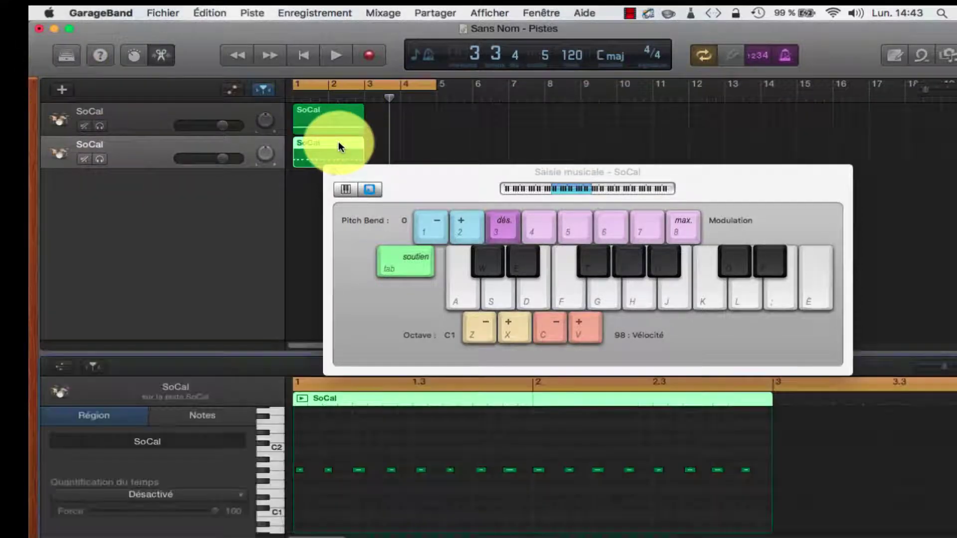
left_click_drag(448, 194, 505, 127)
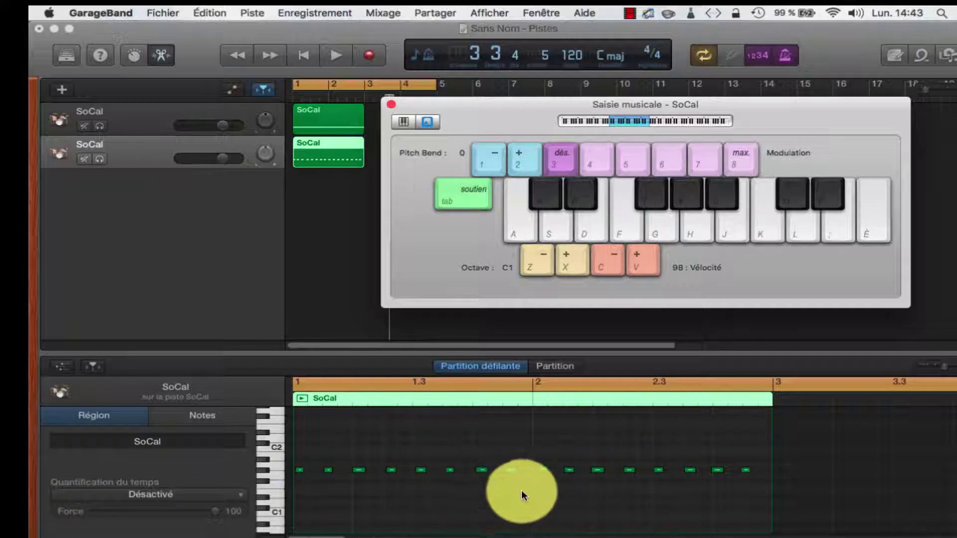
Quantize all sixteen hi-hat notes to Double croche and lengthen them so that each nearly fills an eighth note.
left_click(450, 470)
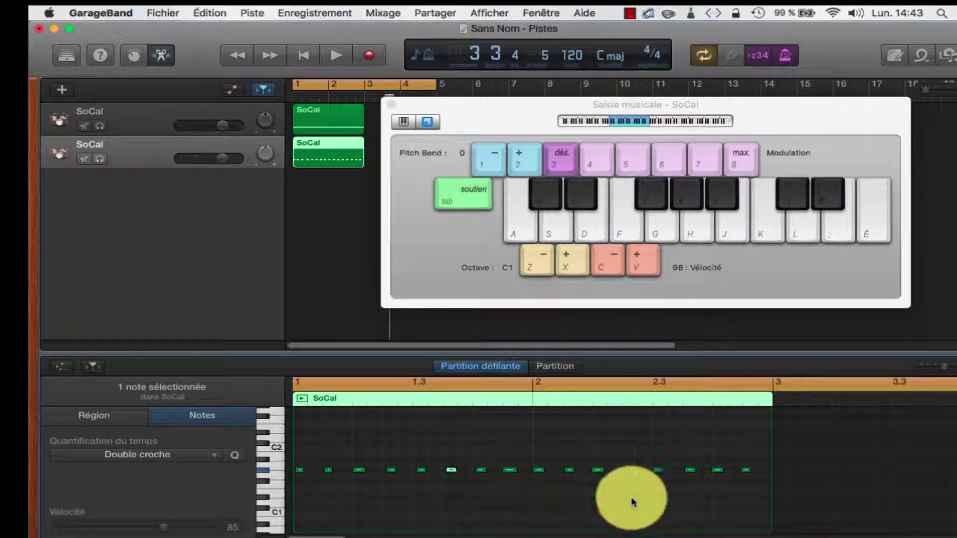
left_click_drag(748, 504, 286, 433)
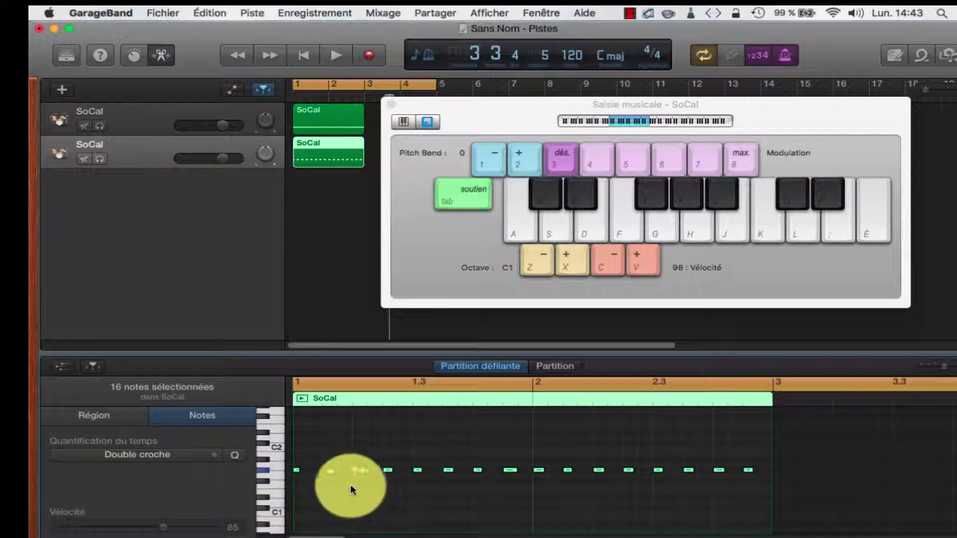
left_click_drag(333, 470, 342, 470)
left_click(418, 493)
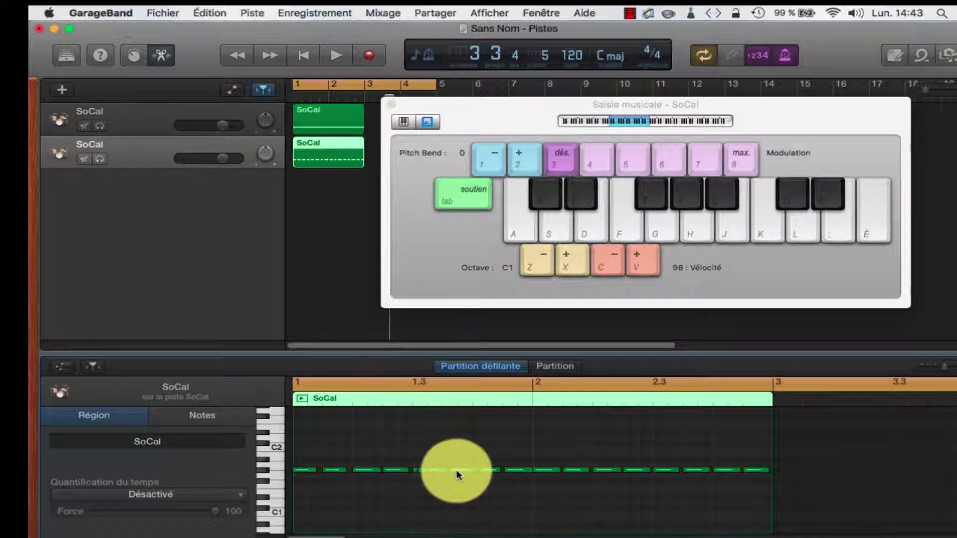
left_click(316, 470)
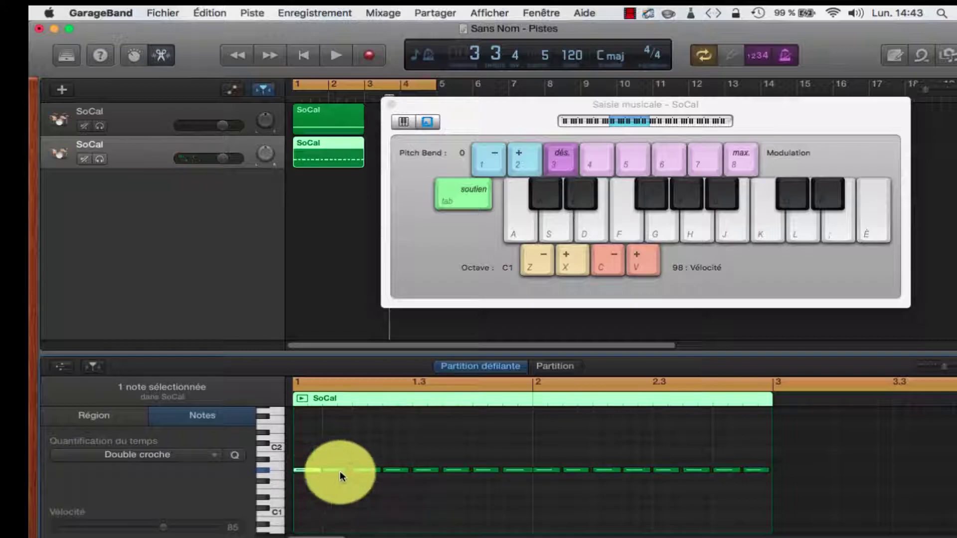